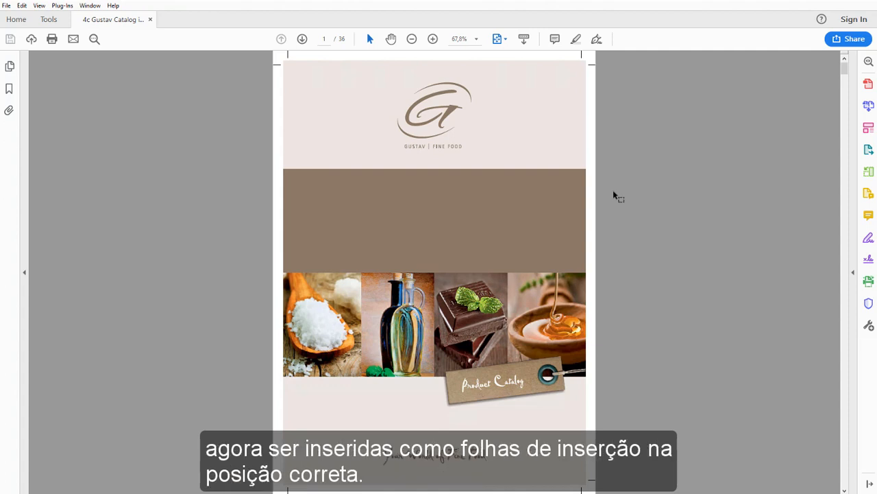
# Page through the catalog PDF from the cover to review its opening pages
pyautogui.press('pagedown')
pyautogui.press('pagedown')
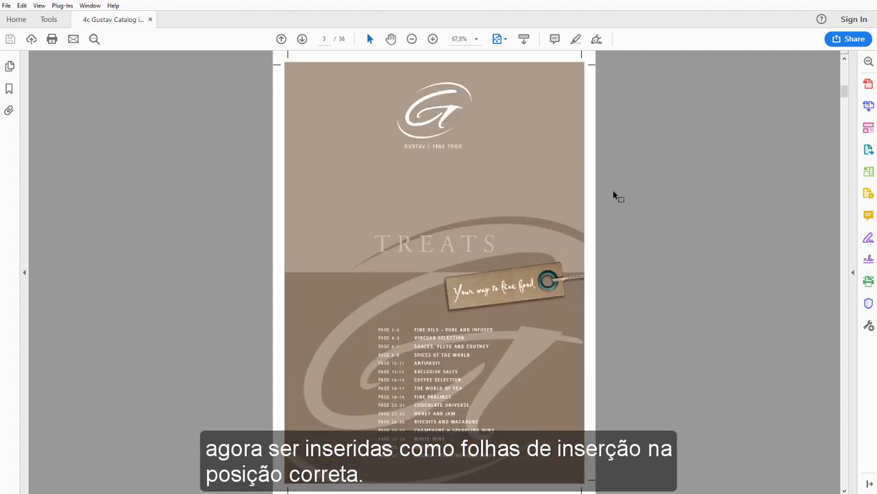
pyautogui.press('pagedown')
pyautogui.press('pagedown')
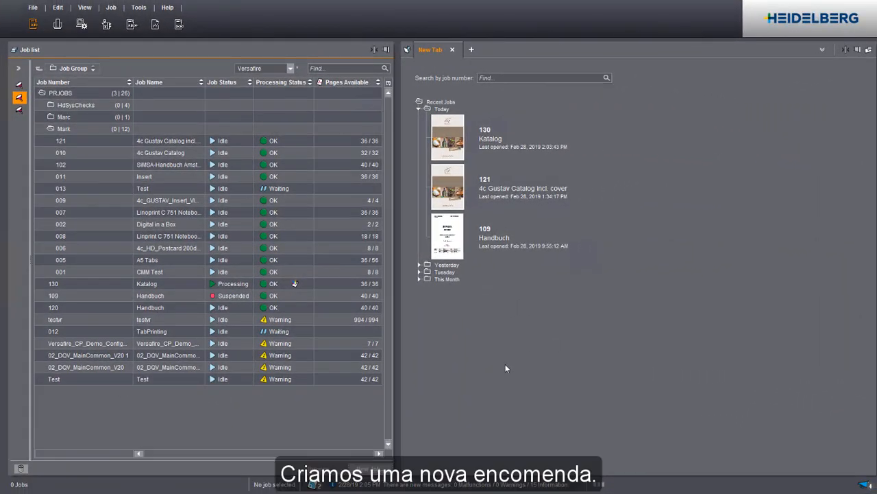
# Create a new job numbered 118 and named Catalog, and load "4c Gustav Catalog incl. cover.pdf" into it as its document
pyautogui.click(374, 468)
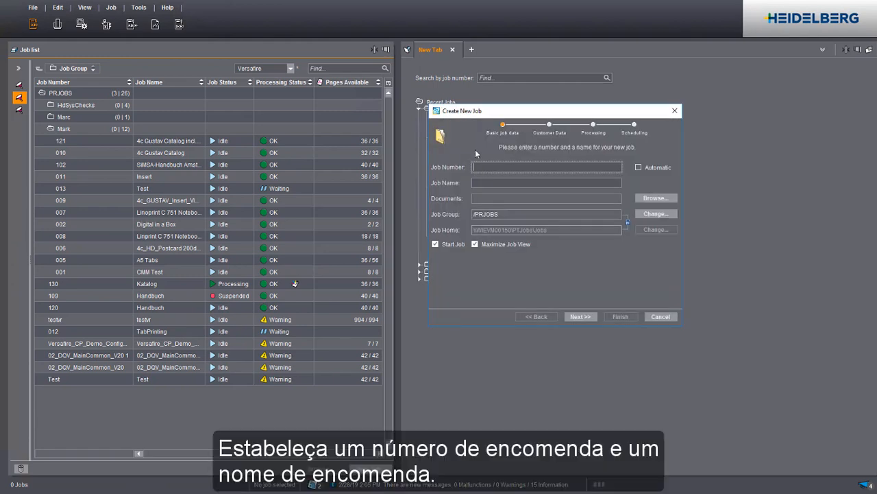
pyautogui.click(476, 166)
pyautogui.write('118')
pyautogui.press('Tab')
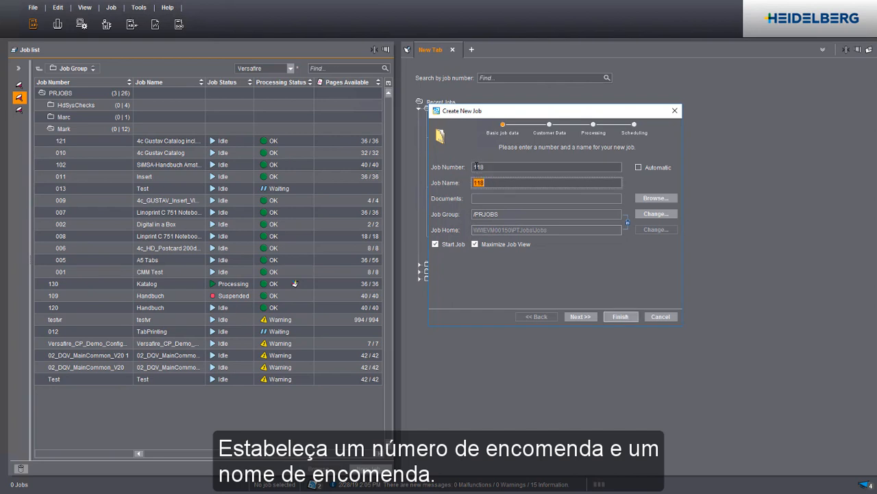
pyautogui.write('Catalog')
pyautogui.click(619, 317)
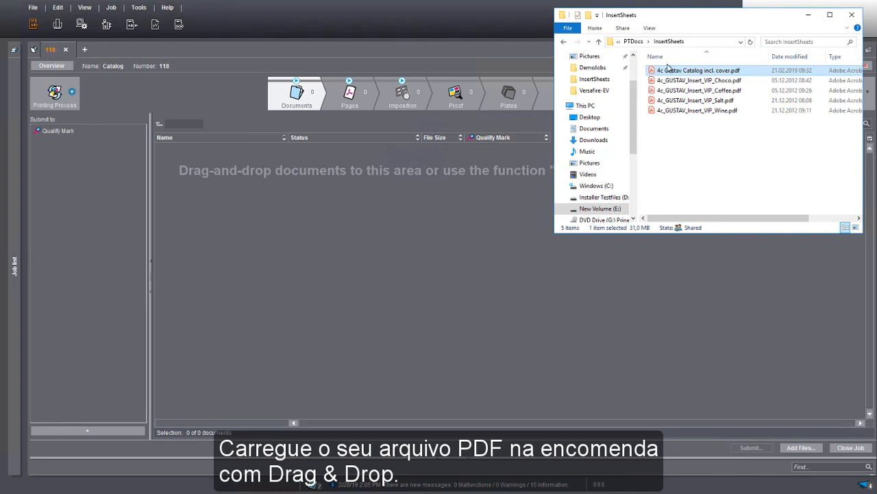
pyautogui.moveTo(654, 70); pyautogui.dragTo(338, 275)
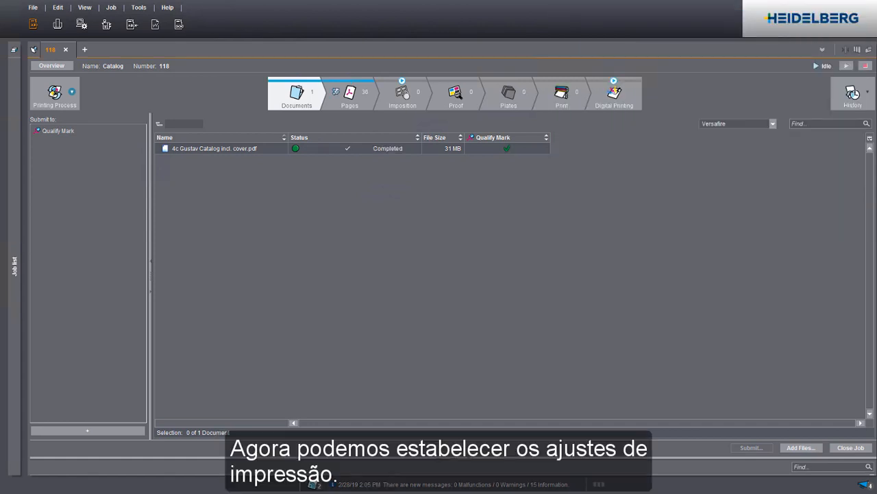
# Set the catalog's digital printing paper to CC SRA3 135gsm
pyautogui.click(619, 98)
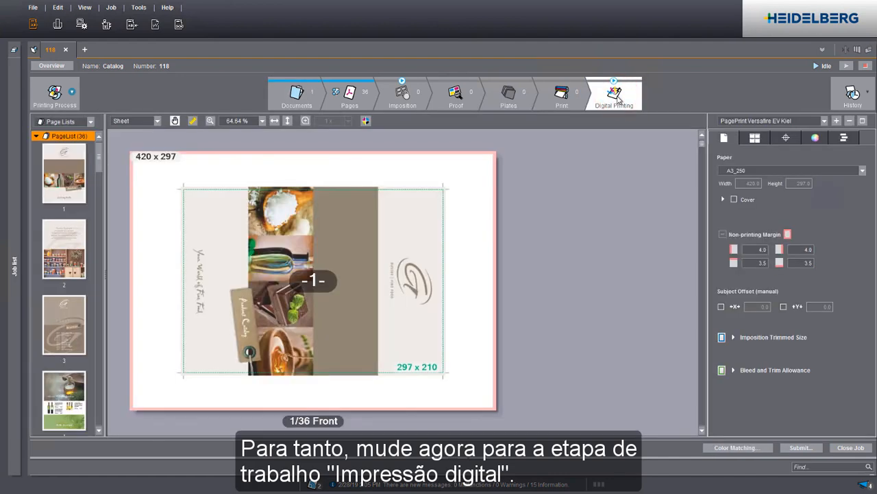
pyautogui.click(862, 170)
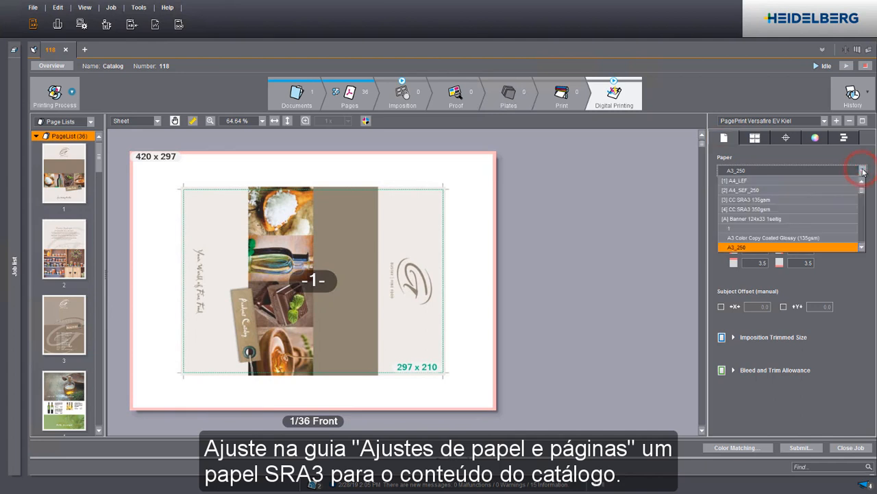
pyautogui.click(862, 191)
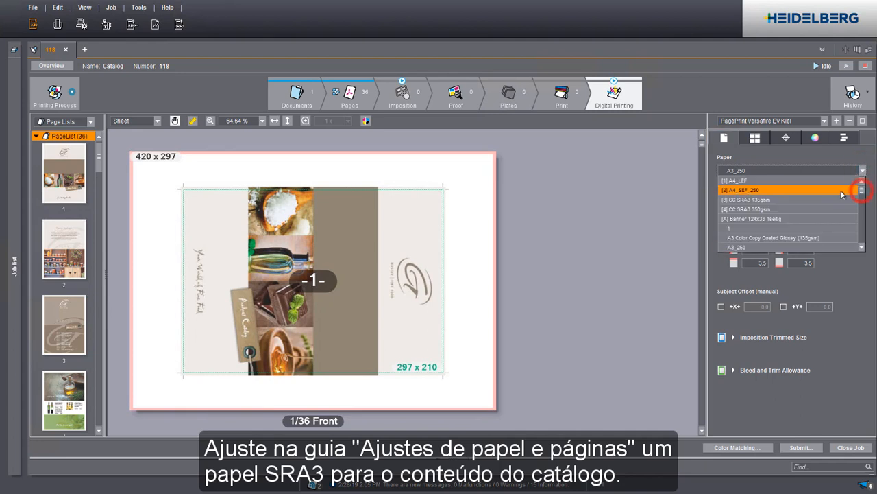
pyautogui.click(754, 200)
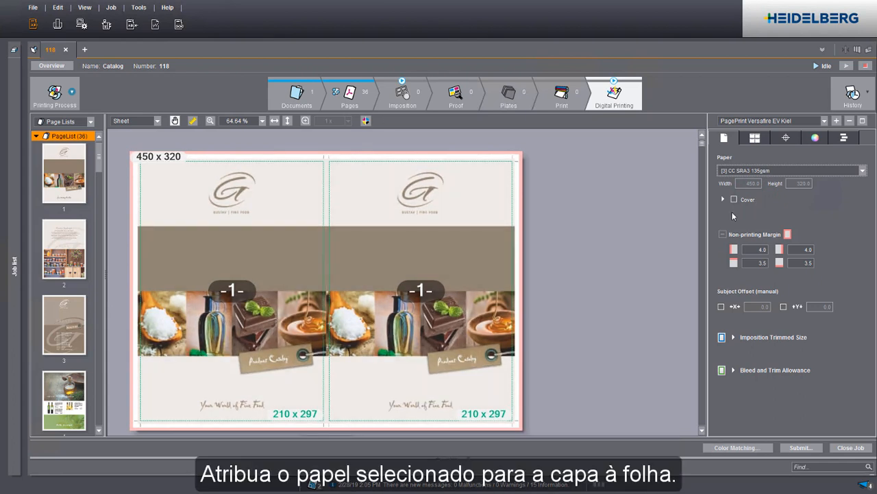
# Enable a cover with CC SRA3 350gsm for the front cover, and check the assigned papers in the sheet preview at 50 %
pyautogui.click(733, 199)
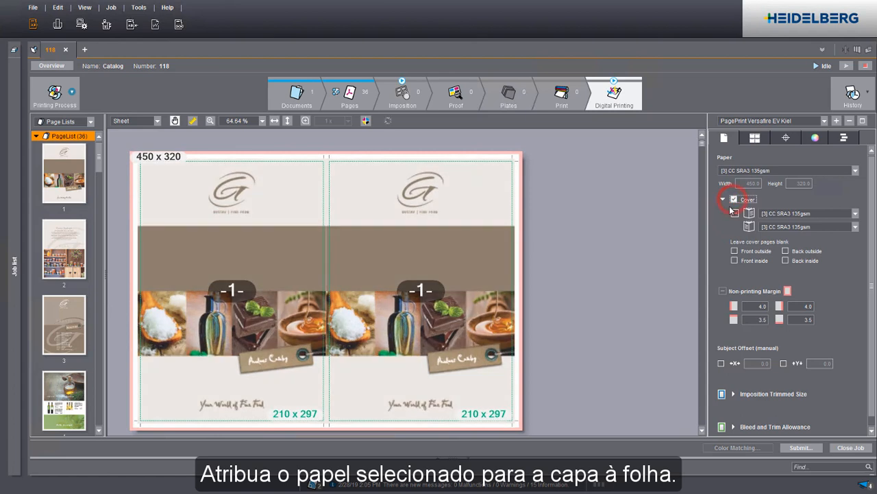
pyautogui.click(855, 214)
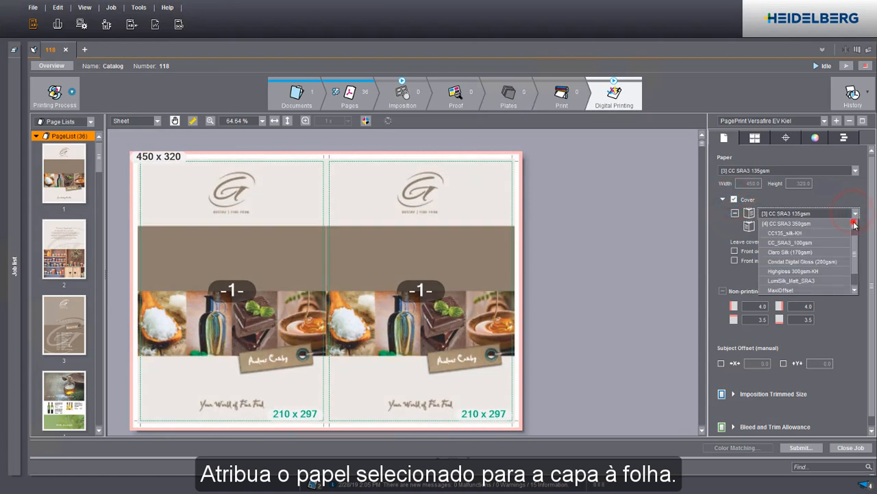
pyautogui.click(837, 224)
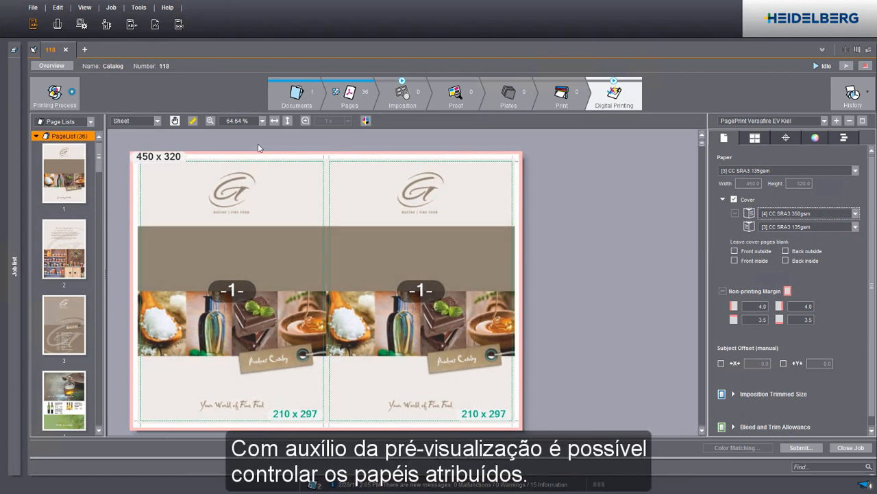
pyautogui.click(262, 120)
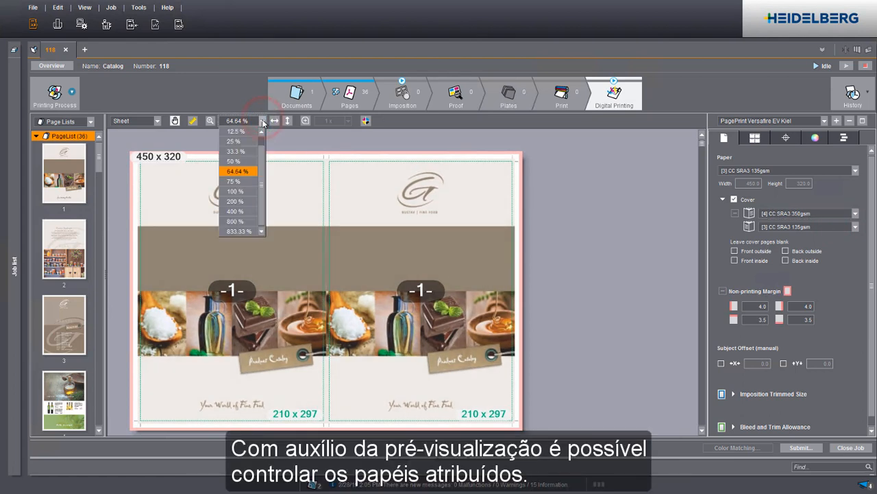
pyautogui.click(236, 161)
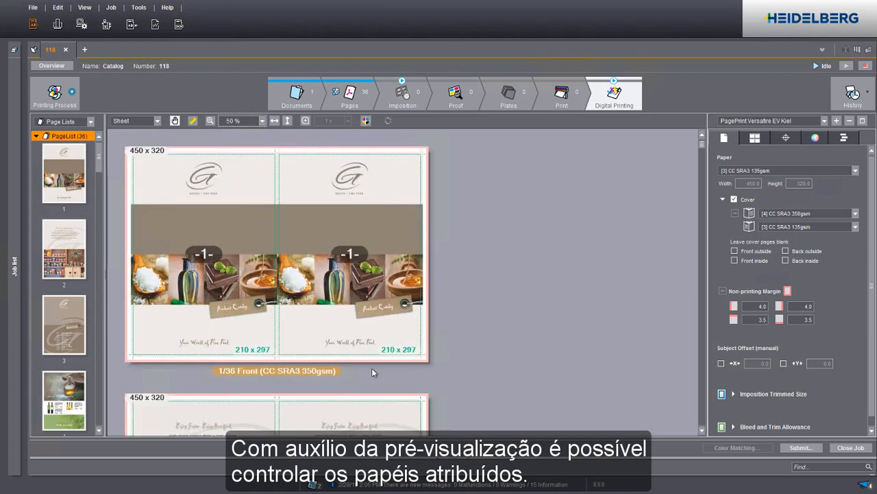
pyautogui.moveTo(372, 380); pyautogui.dragTo(379, 173)
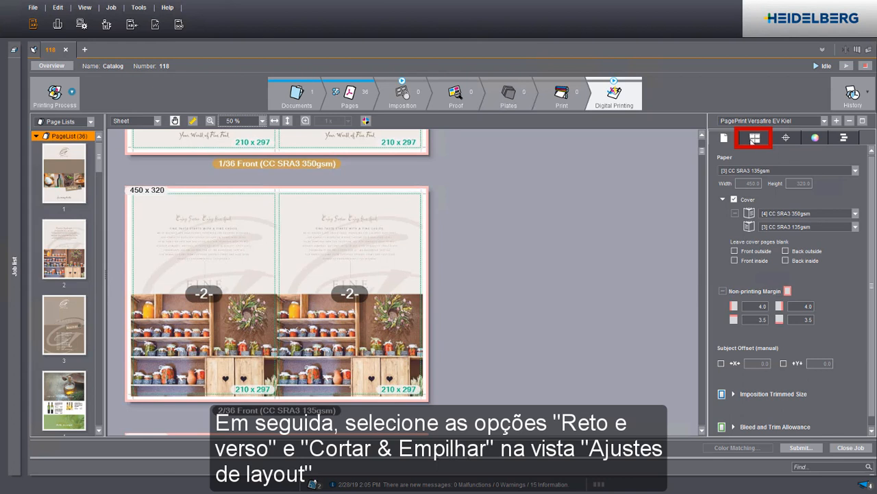
# Set the press sheet layout to double-sided with Cut & Stack, and fit the sheet preview to the view
pyautogui.click(754, 138)
pyautogui.click(763, 170)
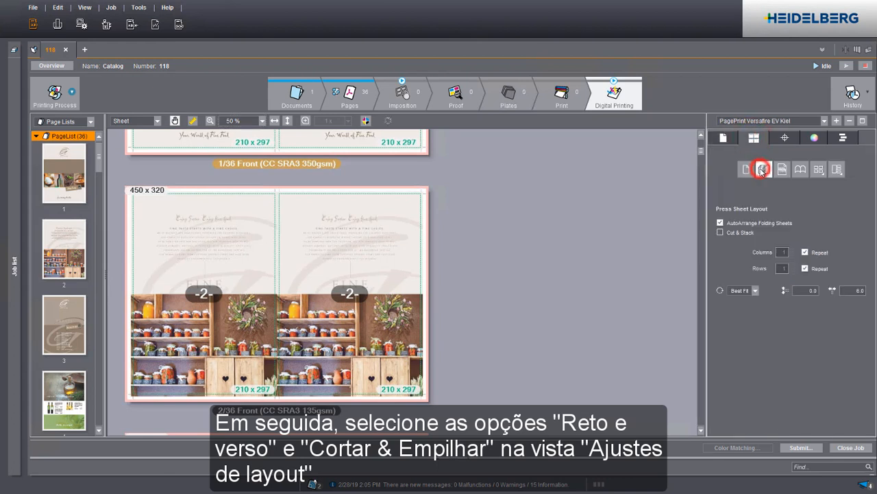
pyautogui.click(736, 233)
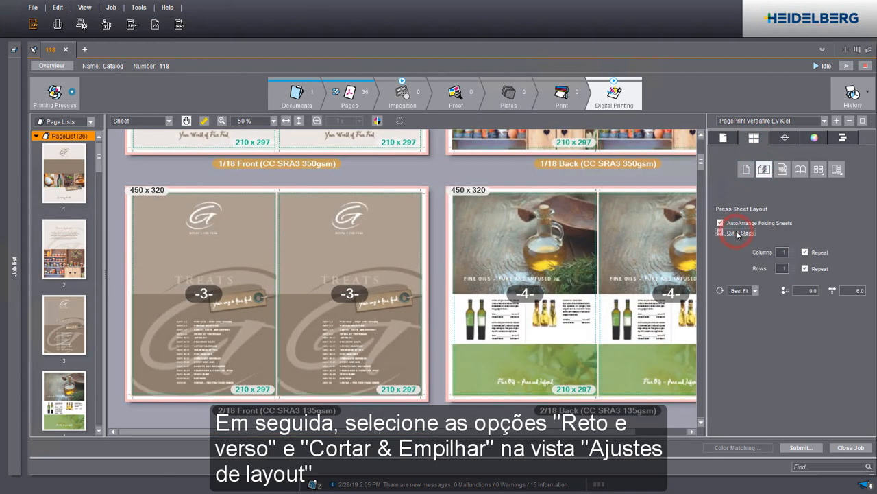
pyautogui.click(287, 122)
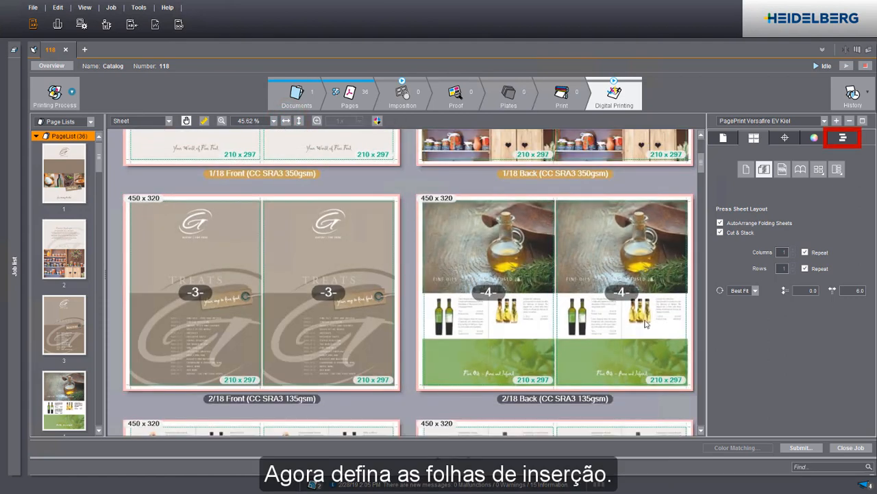
# Enable insert sheets in the finishing settings, feeding 2 sheets from the Interposer upper tray
pyautogui.click(843, 138)
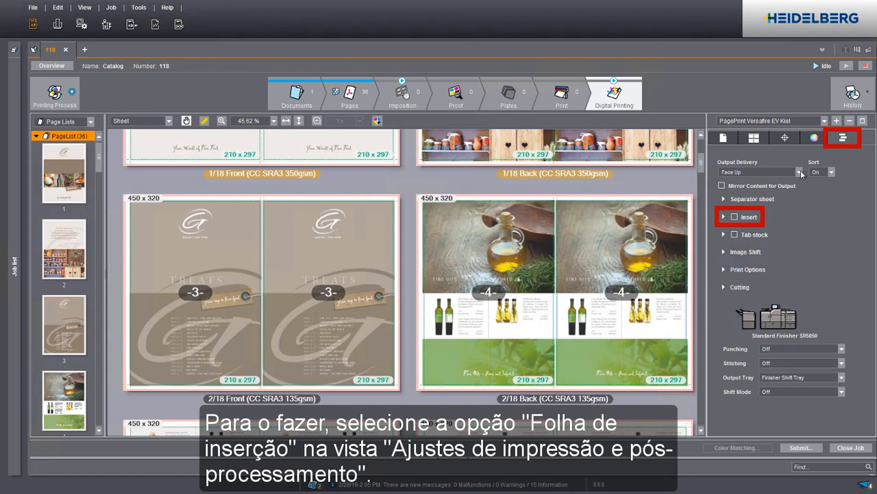
pyautogui.click(735, 217)
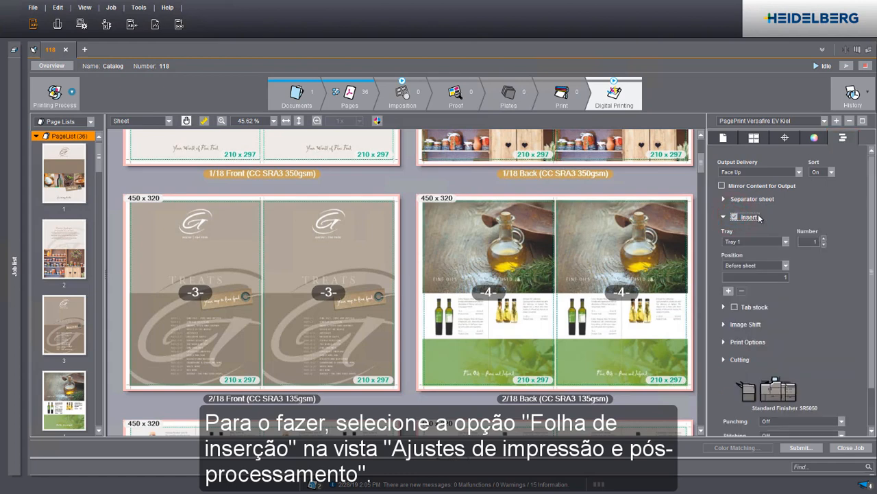
pyautogui.click(786, 243)
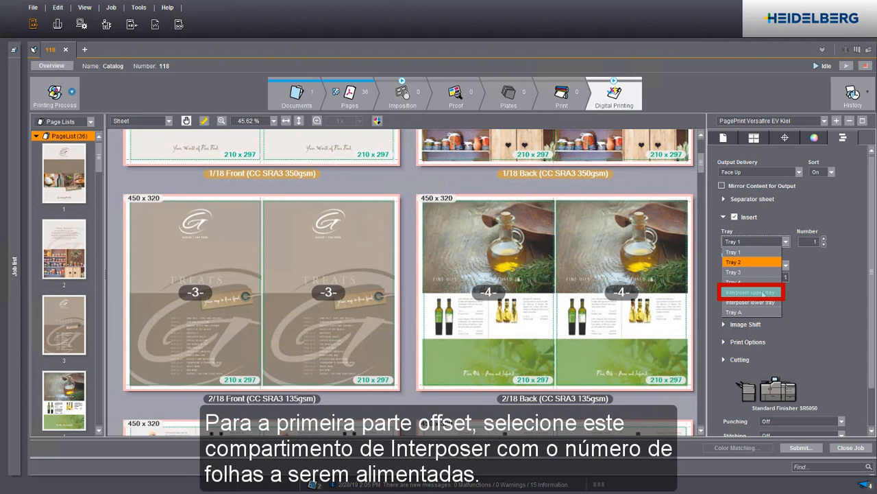
pyautogui.click(763, 292)
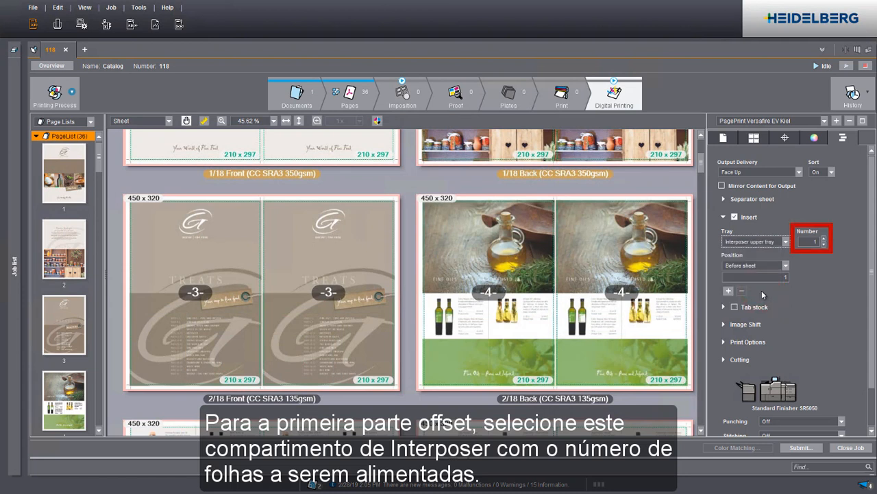
pyautogui.click(824, 238)
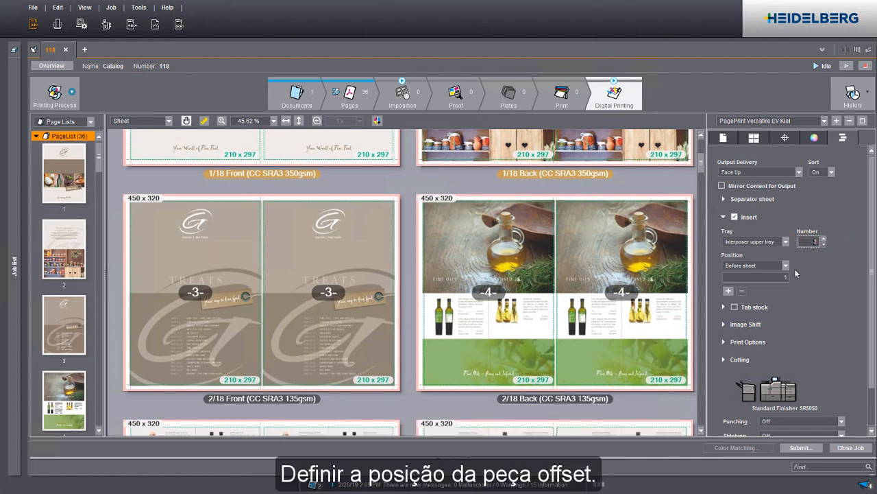
# Position the upper-tray insert after sheet 3
pyautogui.click(786, 266)
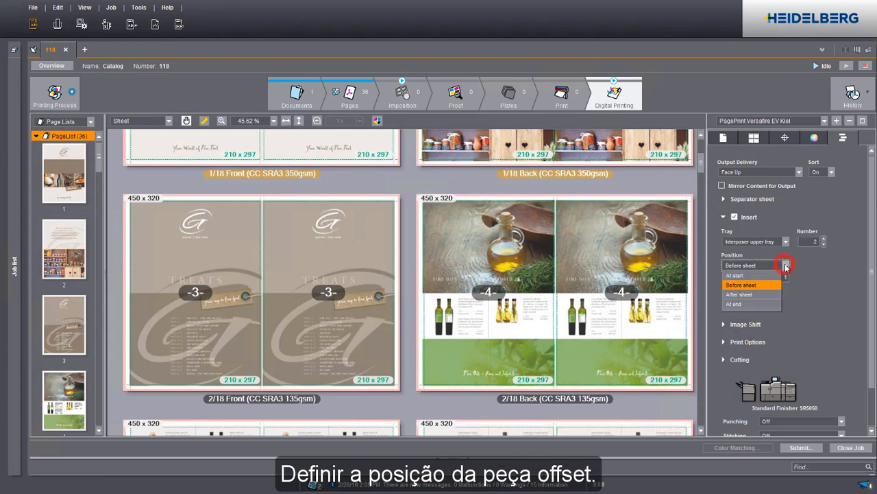
pyautogui.click(753, 295)
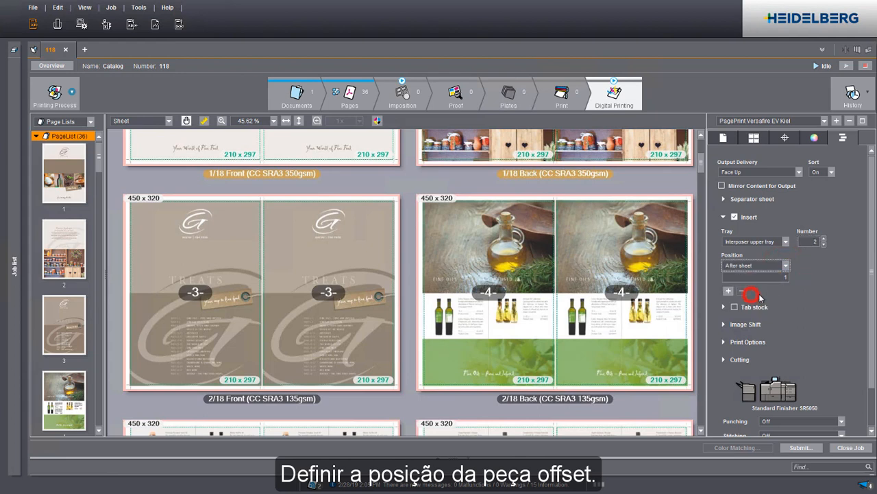
pyautogui.click(785, 276)
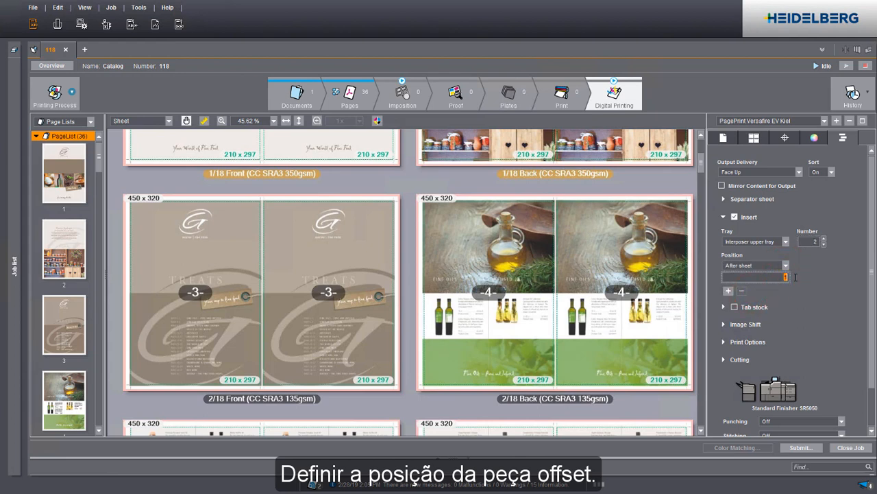
pyautogui.write('3')
pyautogui.press('Tab')
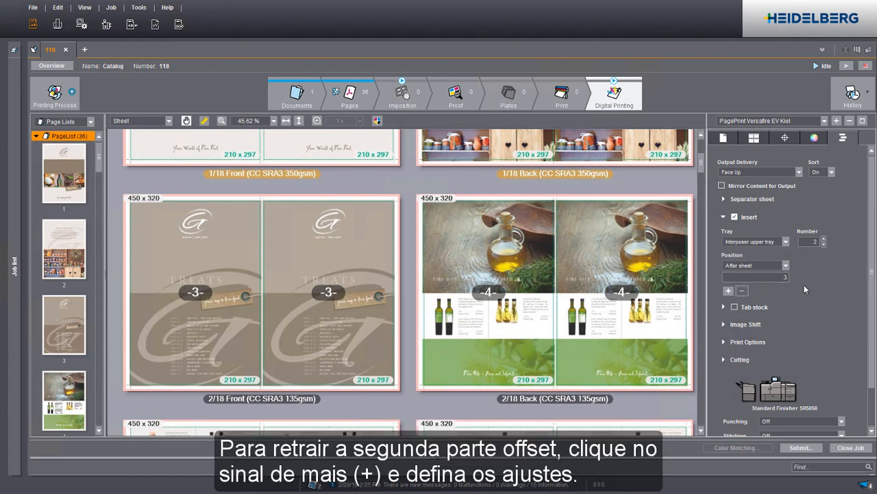
# Add a second insert fed from the Interposer lower tray and position it before sheet 8
pyautogui.click(728, 291)
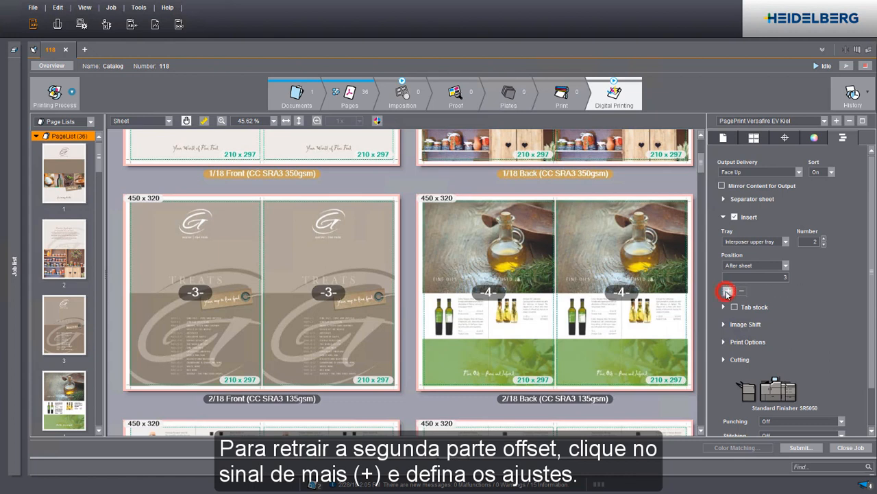
pyautogui.click(786, 303)
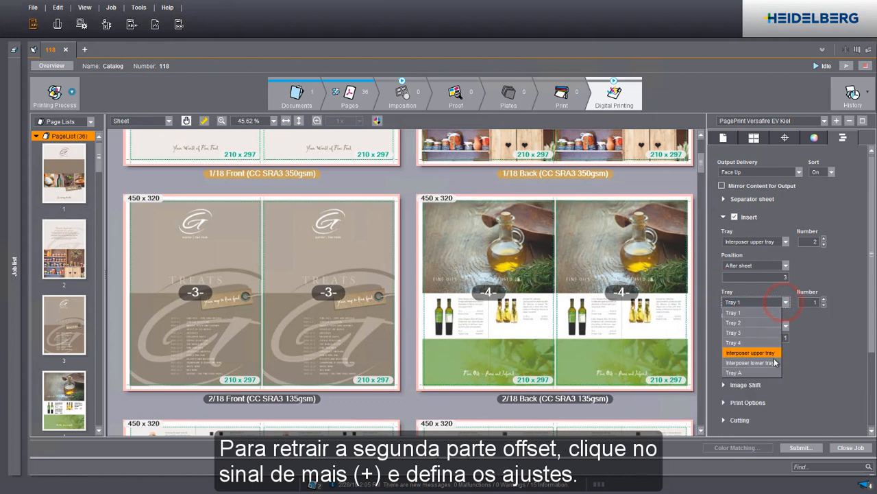
pyautogui.click(765, 358)
pyautogui.click(769, 337)
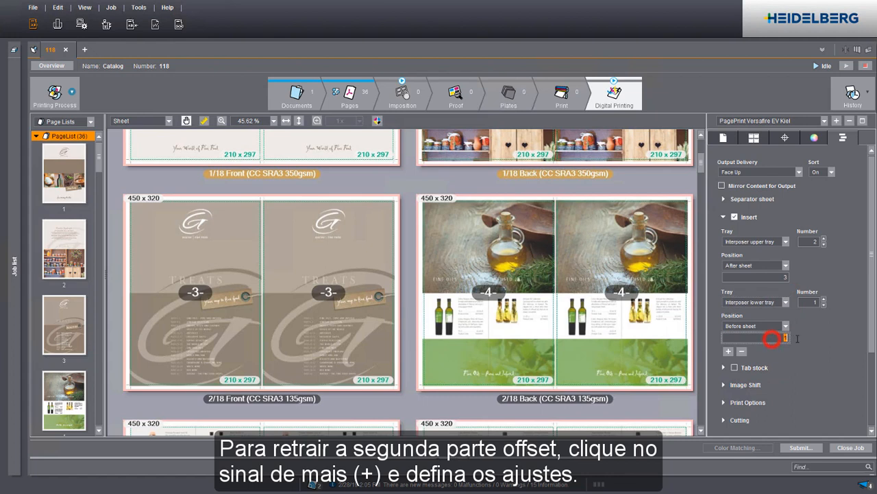
pyautogui.write('8')
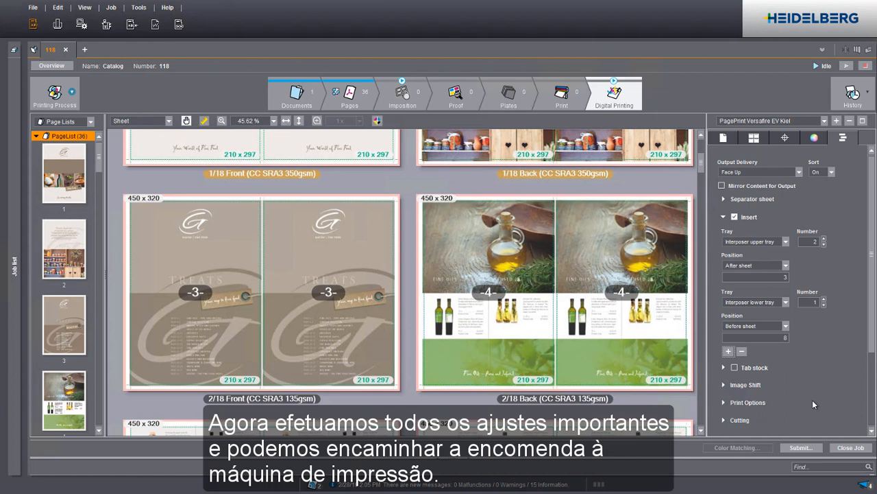
# Submit all catalog pages to the digital press with the number of 1ups set to 100
pyautogui.click(802, 448)
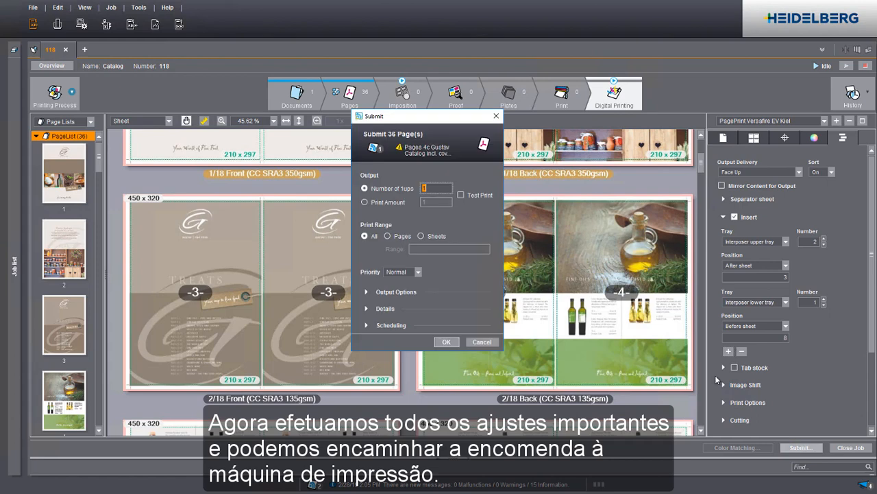
pyautogui.write('100')
pyautogui.press('Return')
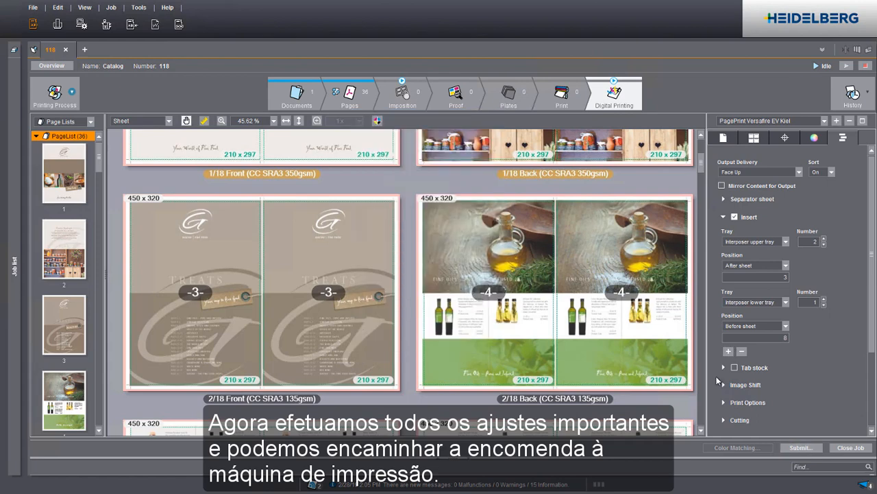